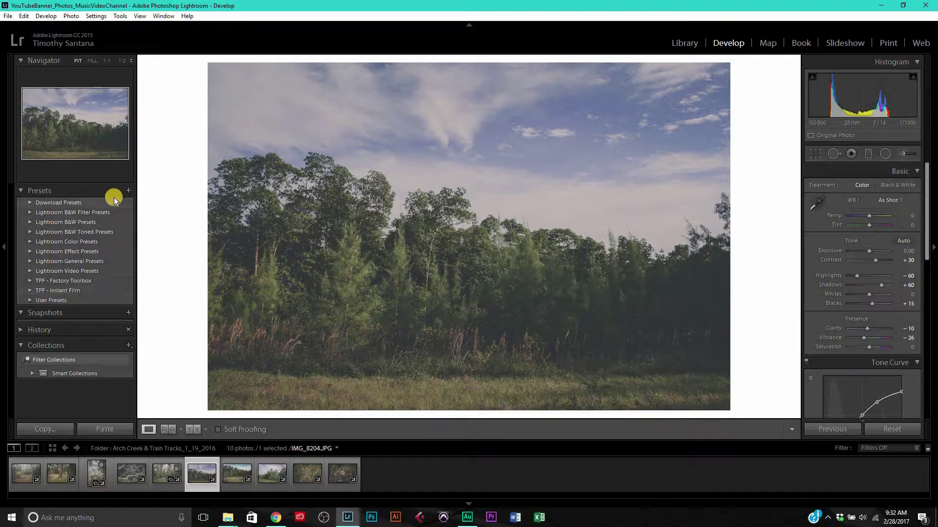
# Add a 'New Preset' folder to the Presets panel, expand it, and bring up its options menu.
pyautogui.rightClick(98, 198)
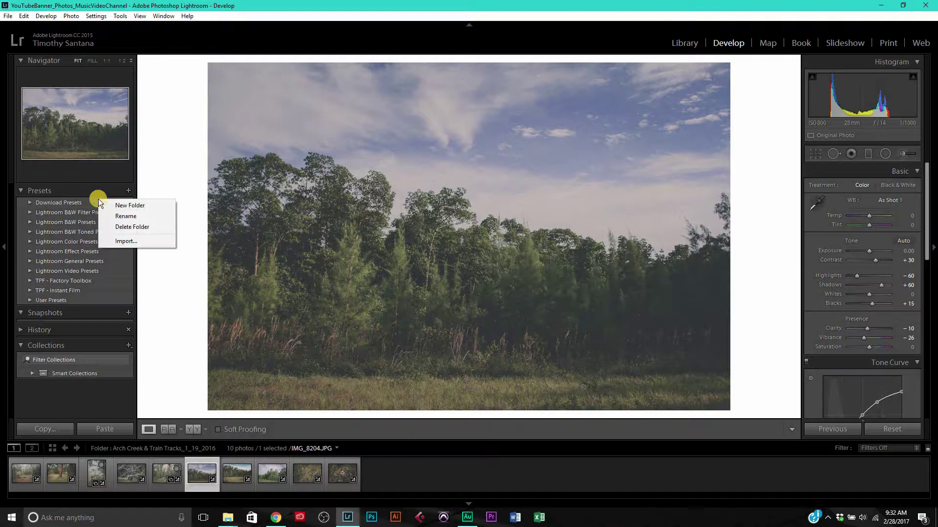
pyautogui.click(130, 209)
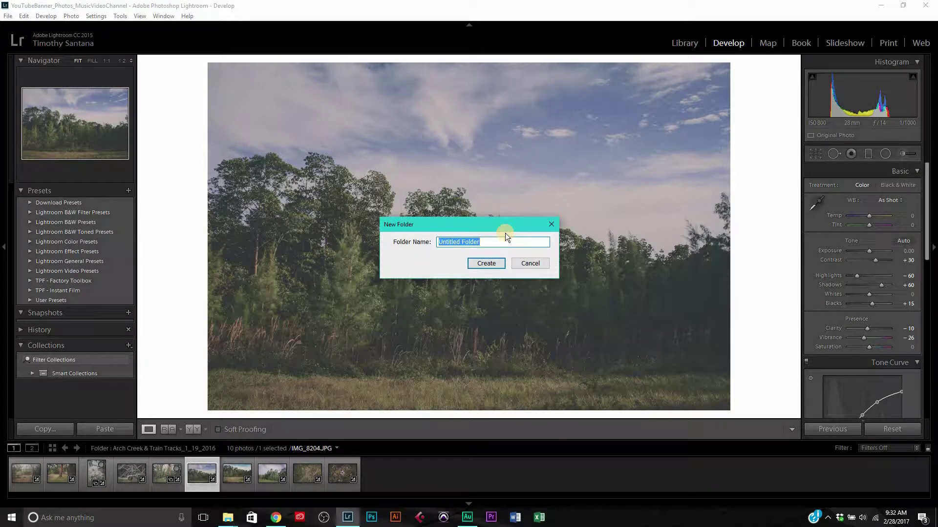
pyautogui.write('New')
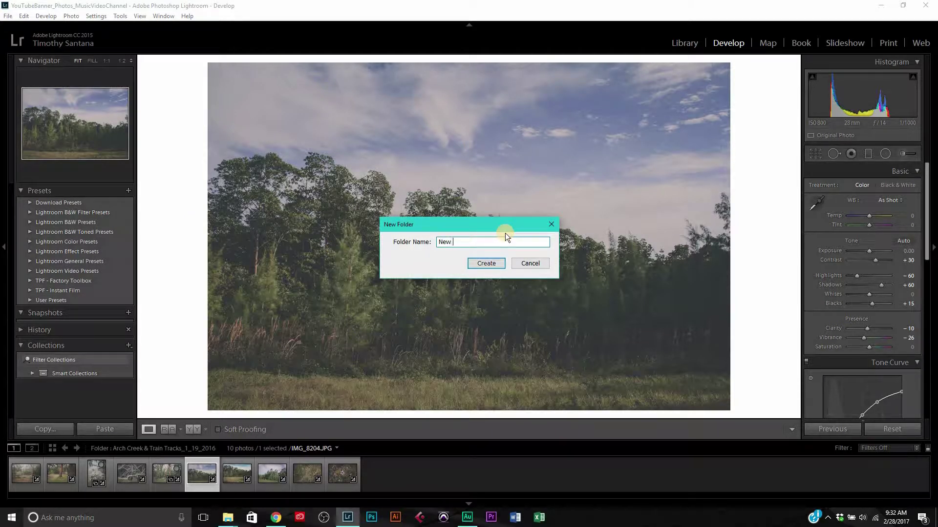
pyautogui.write(' Preset')
pyautogui.press('Return')
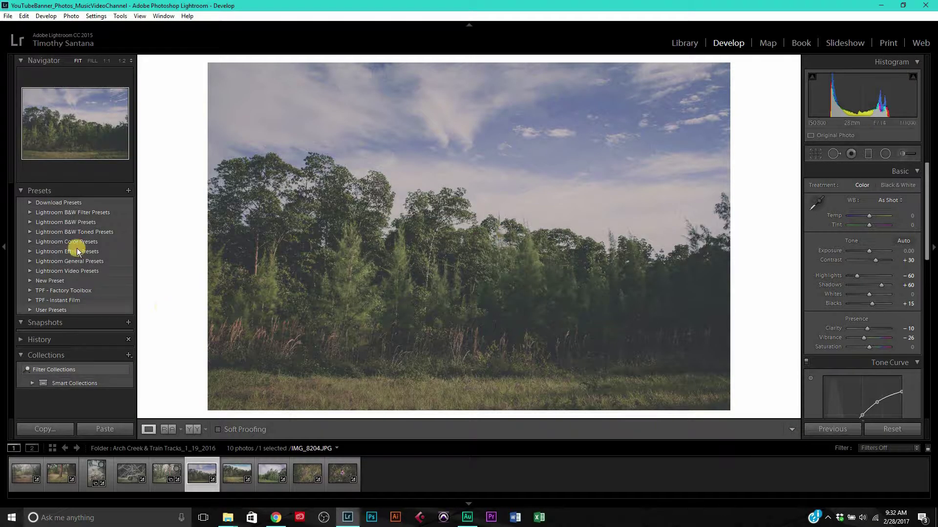
pyautogui.click(54, 282)
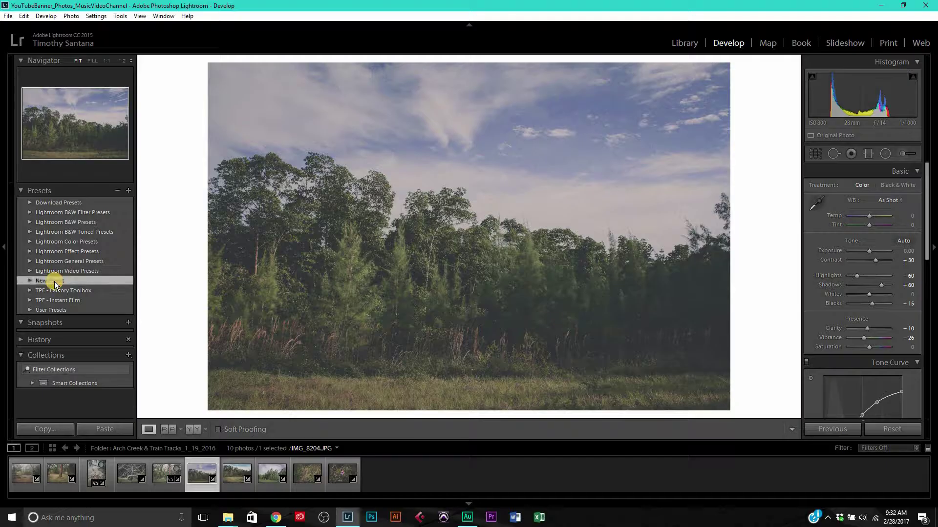
pyautogui.click(30, 281)
pyautogui.rightClick(69, 281)
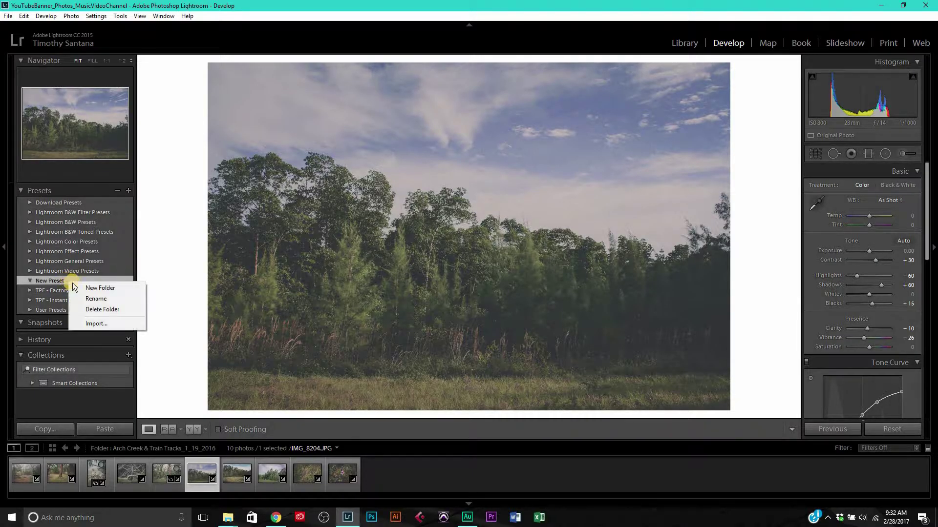
# Import Woodland Fade.lrtemplate from the Desktop into the New Preset folder.
pyautogui.click(111, 321)
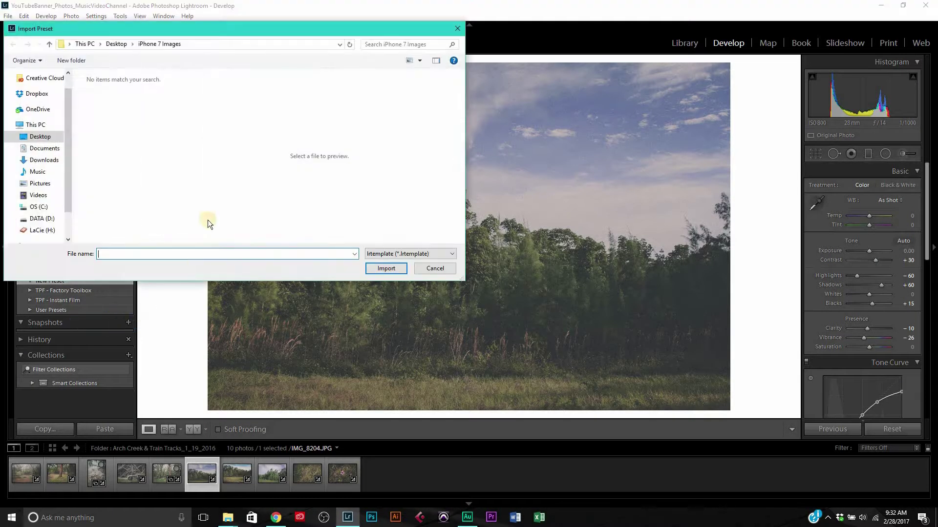
pyautogui.click(50, 139)
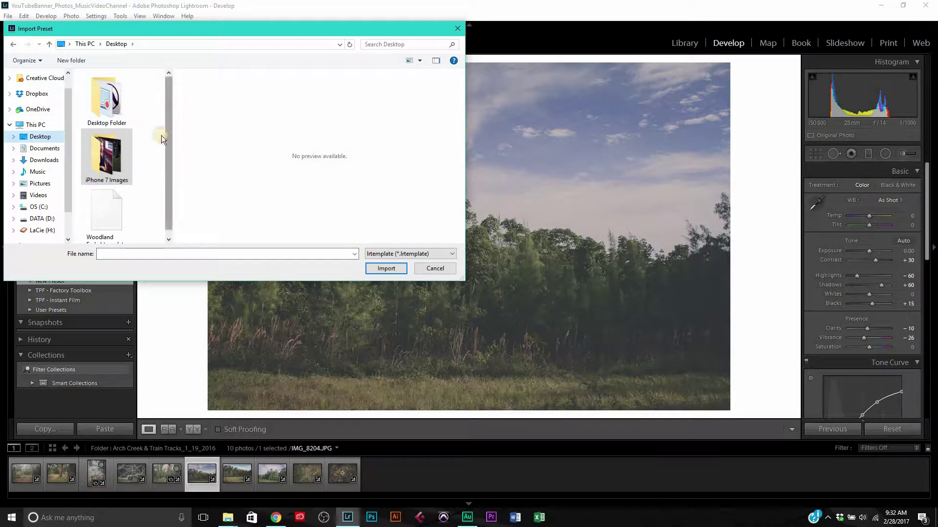
pyautogui.click(124, 238)
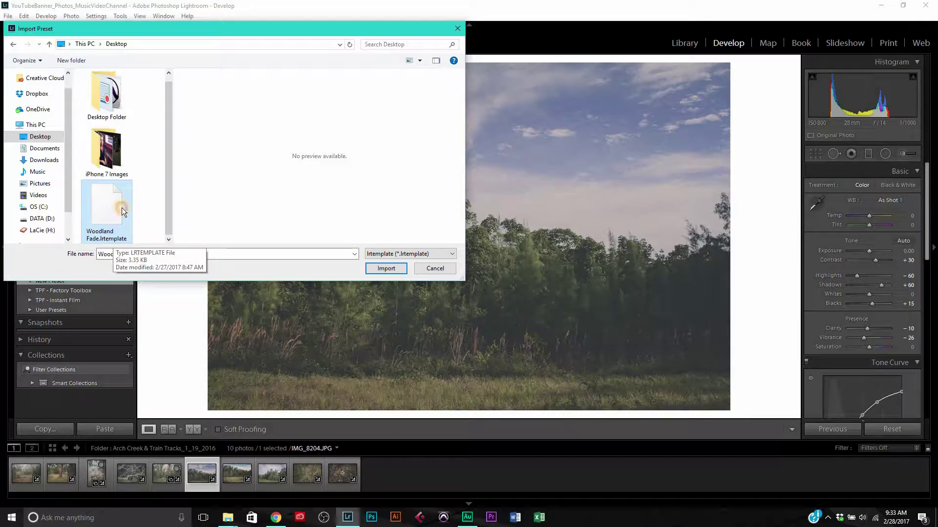
pyautogui.click(384, 271)
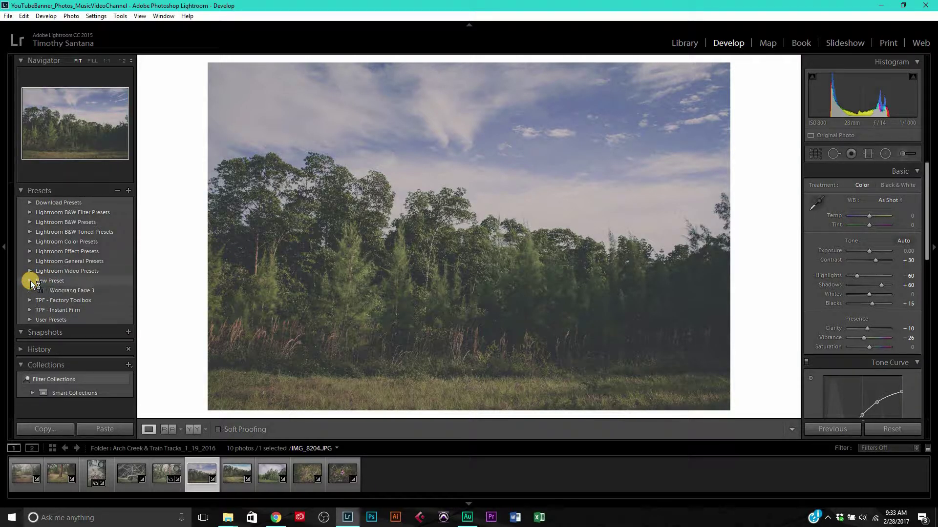
# Go to IMG_8205, apply Woodland Fade 3, and inspect the result at 1:1 zoom.
pyautogui.press('Right')
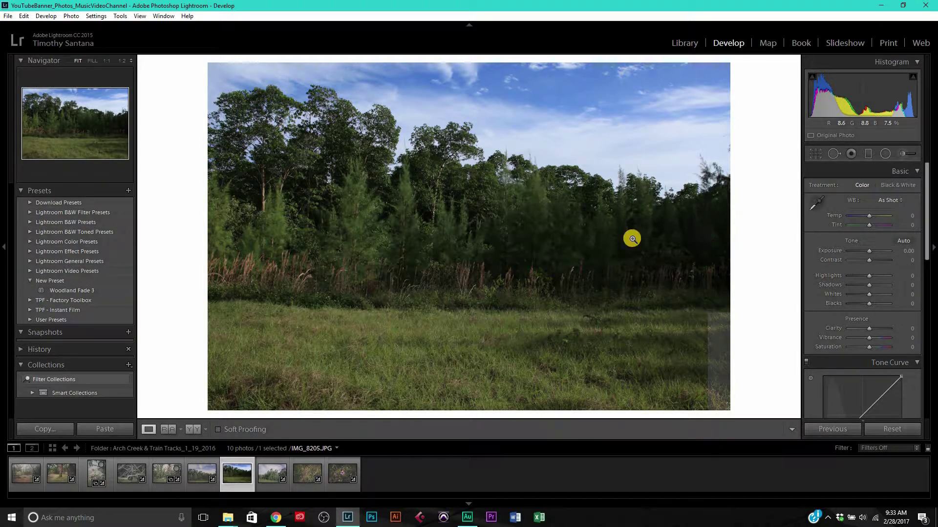
pyautogui.click(97, 290)
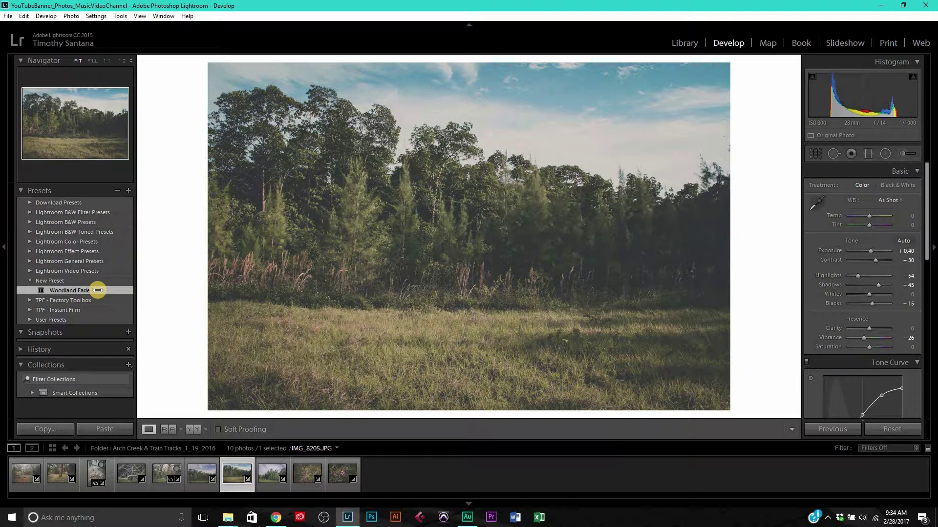
pyautogui.click(544, 209)
pyautogui.moveTo(518, 222); pyautogui.dragTo(526, 80)
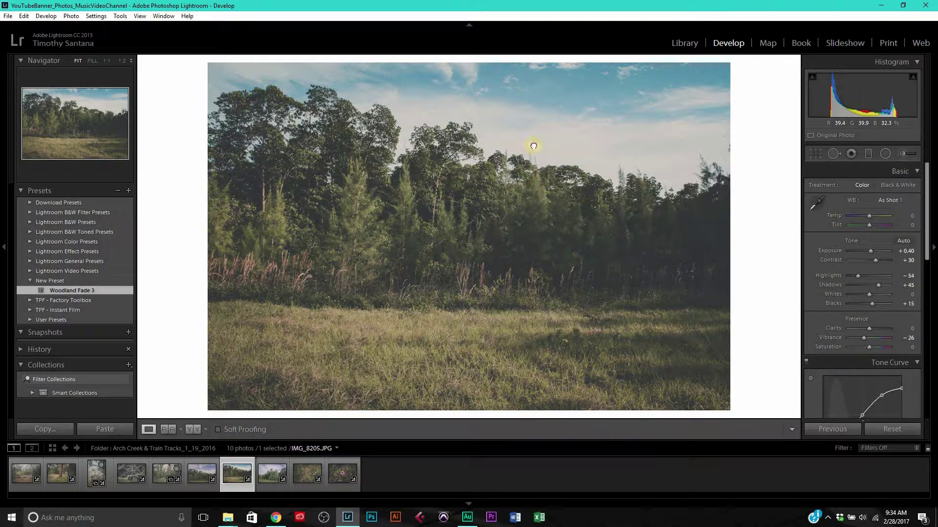
# Lower Vibrance to -5 and check the sky at close-up zoom.
pyautogui.moveTo(532, 142); pyautogui.dragTo(493, 146)
pyautogui.scroll(-10, 932, 230)
pyautogui.scroll(5, 933, 194)
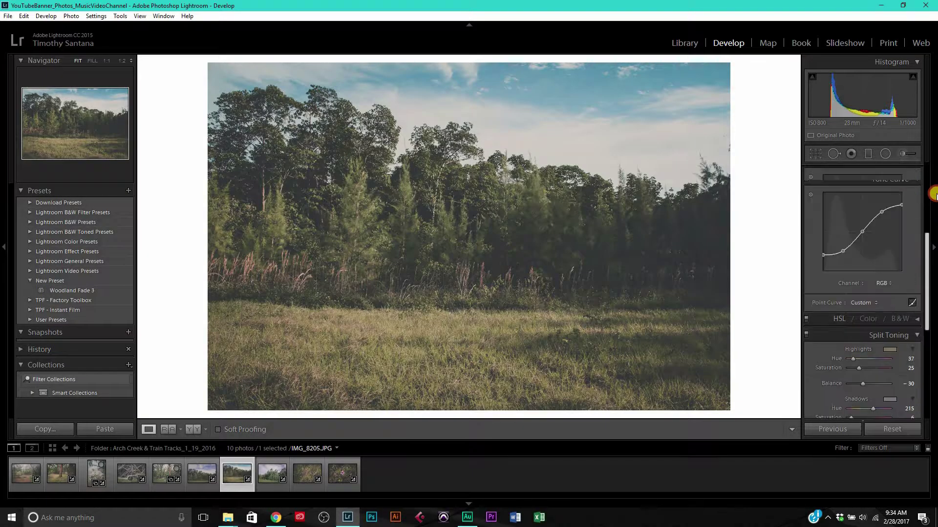
pyautogui.scroll(5, 931, 185)
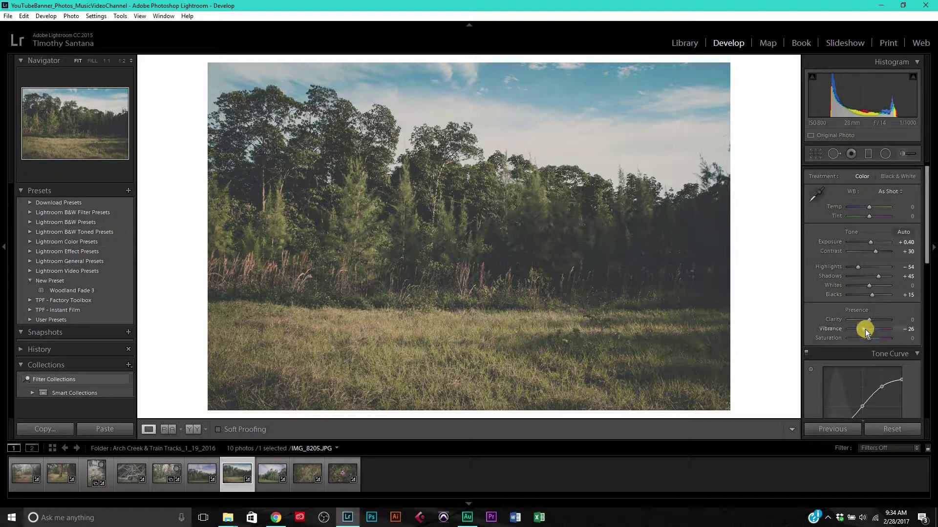
pyautogui.moveTo(869, 329); pyautogui.dragTo(871, 330)
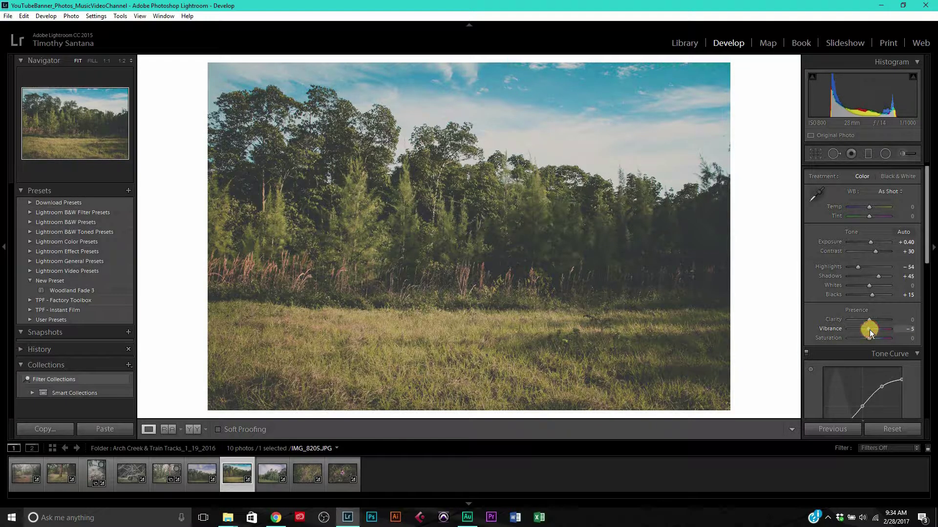
pyautogui.click(518, 100)
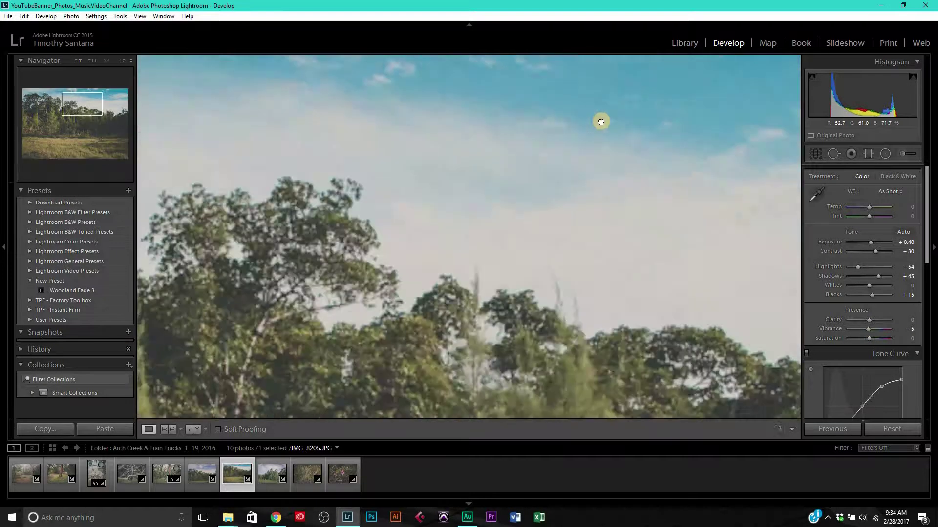
pyautogui.moveTo(599, 119); pyautogui.dragTo(349, 226)
pyautogui.click(351, 229)
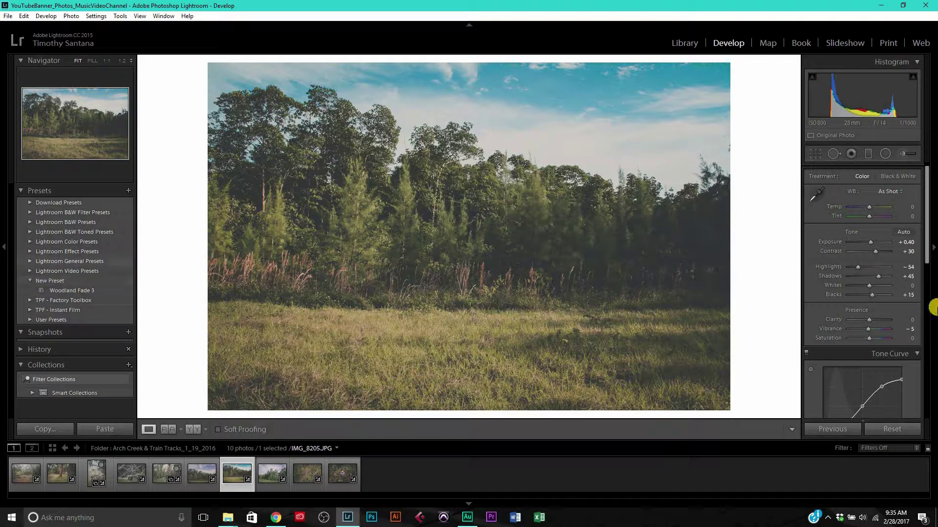
# Raise the top point of the tone curve.
pyautogui.moveTo(926, 230); pyautogui.dragTo(925, 247)
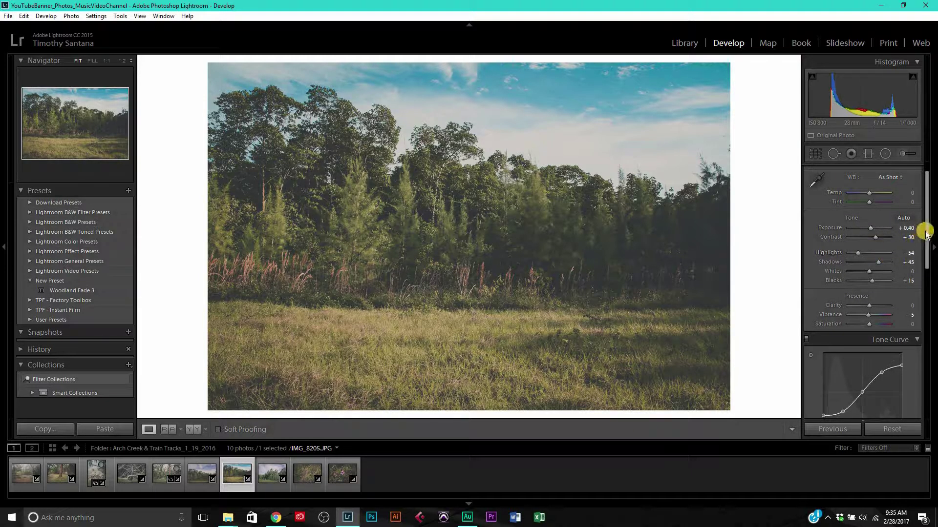
pyautogui.moveTo(923, 273); pyautogui.dragTo(816, 314)
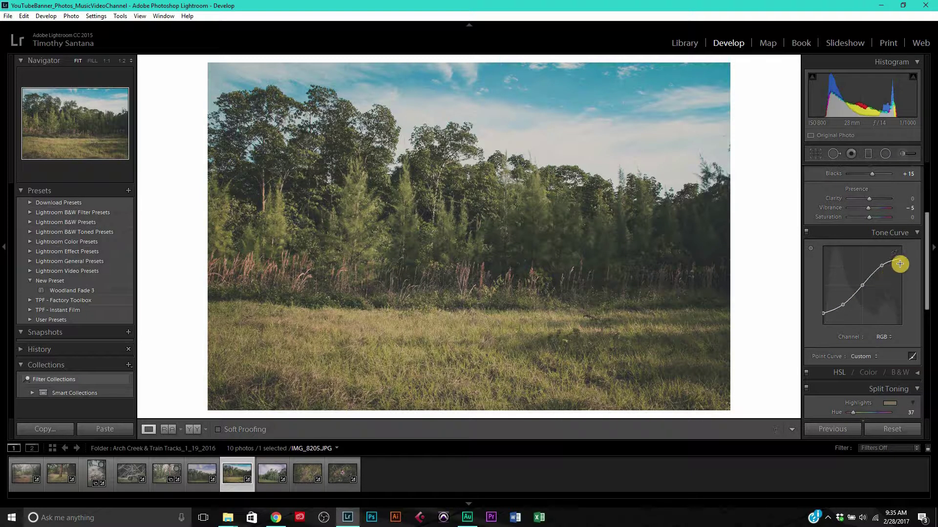
pyautogui.moveTo(902, 260); pyautogui.dragTo(901, 257)
pyautogui.moveTo(927, 223); pyautogui.dragTo(918, 323)
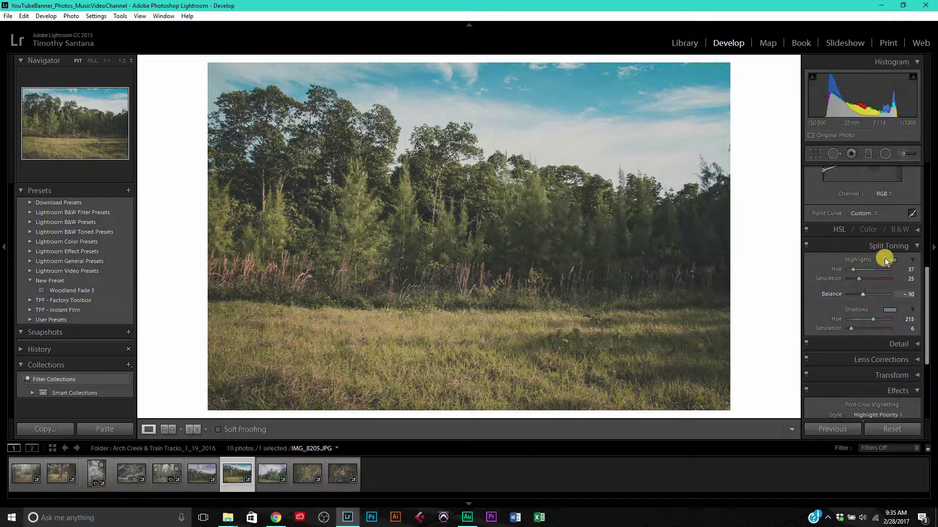
# Set highlight split toning to hue 64 and saturation 52.
pyautogui.moveTo(858, 271)
pyautogui.mouseDown()
pyautogui.moveTo(867, 268)
pyautogui.moveTo(856, 271)
pyautogui.mouseUp()
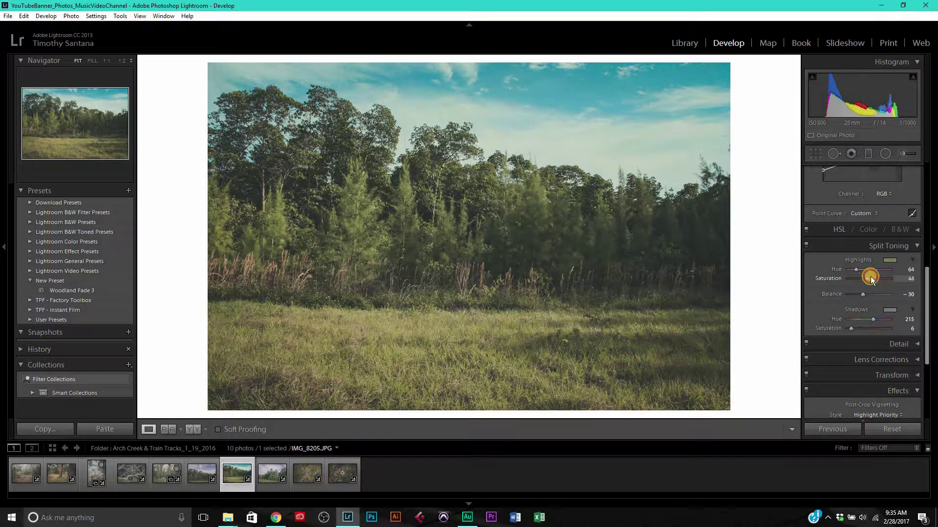
pyautogui.moveTo(869, 277); pyautogui.dragTo(870, 277)
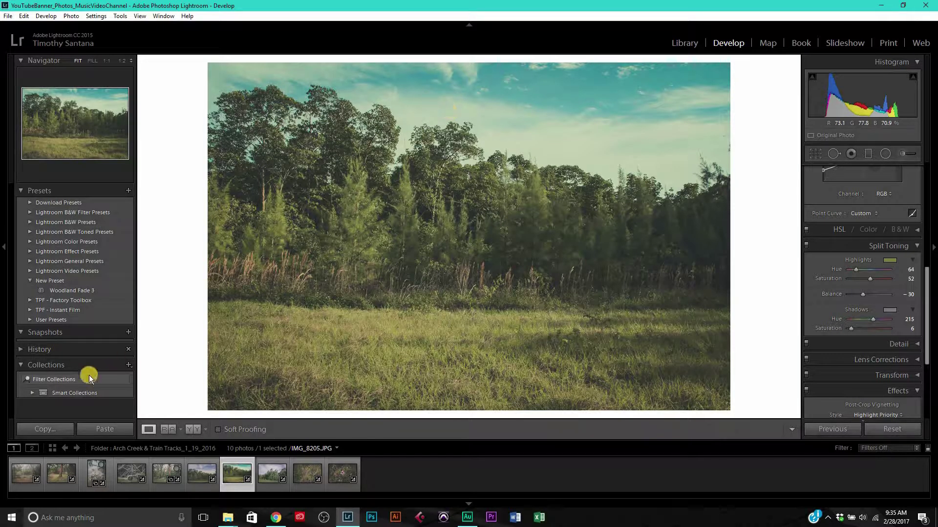
pyautogui.click(44, 429)
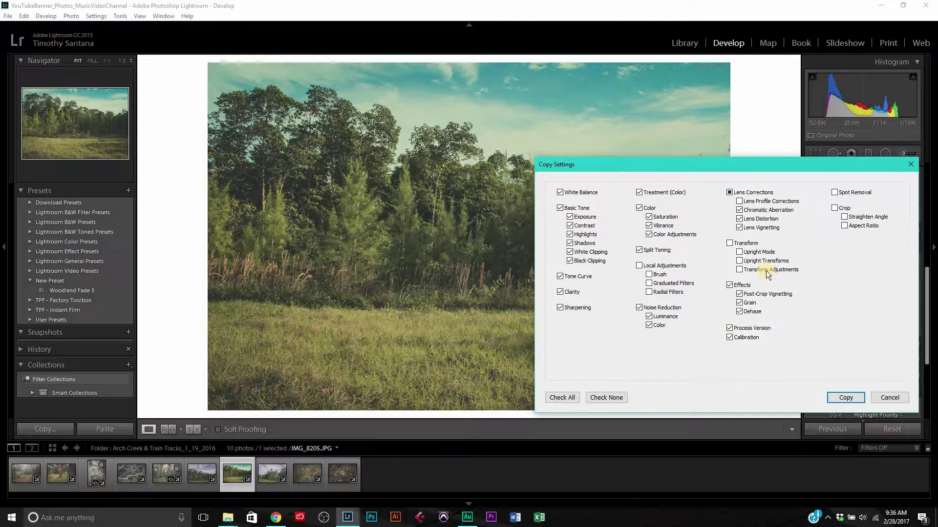
# Copy the Basic Tone, Tone Curve and Split Toning settings and paste them onto the neighbouring photo.
pyautogui.moveTo(656, 159); pyautogui.dragTo(548, 128)
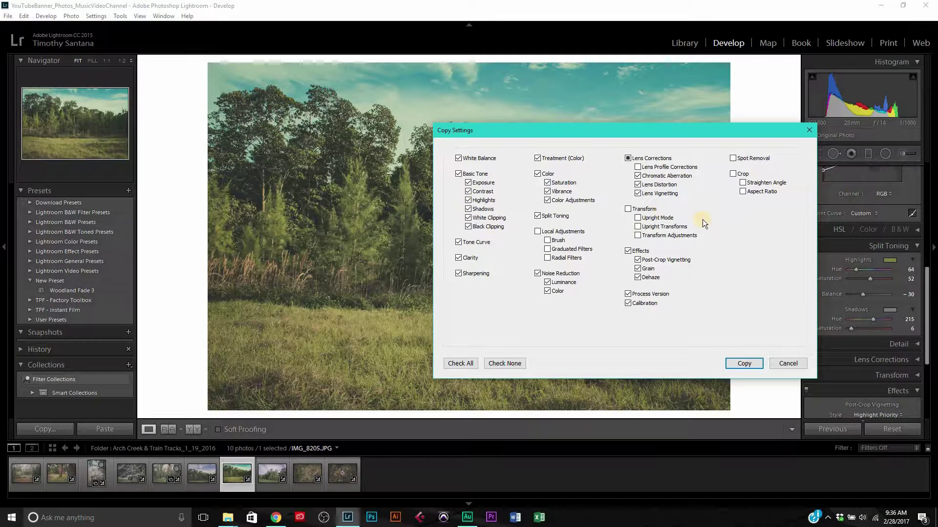
pyautogui.click(743, 363)
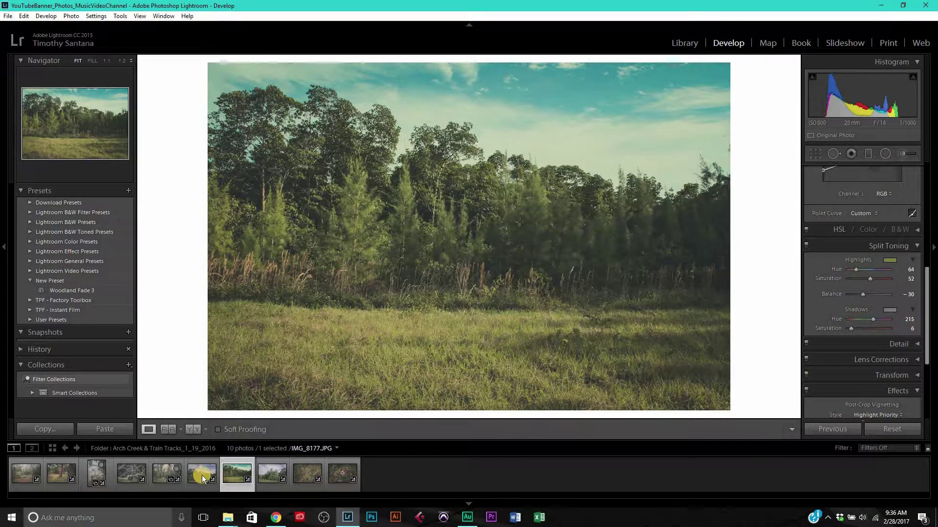
pyautogui.click(201, 476)
pyautogui.click(96, 429)
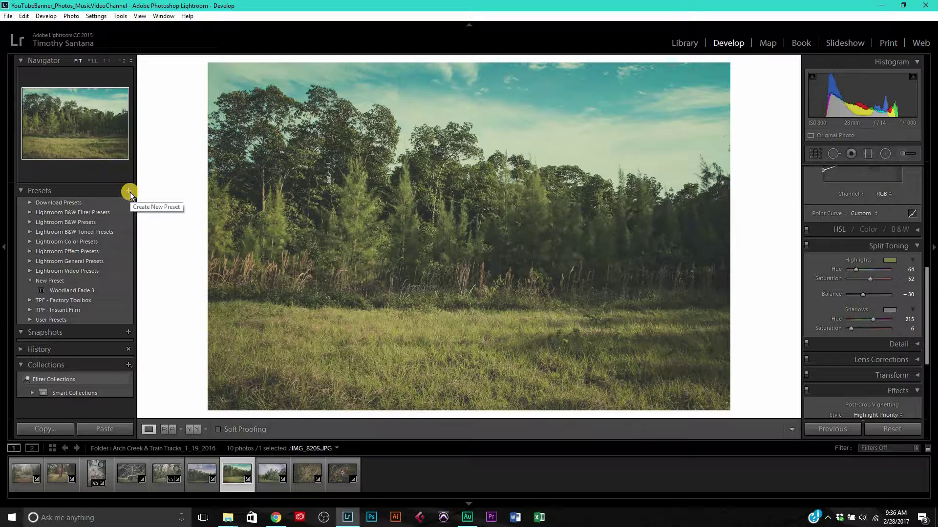
pyautogui.click(129, 191)
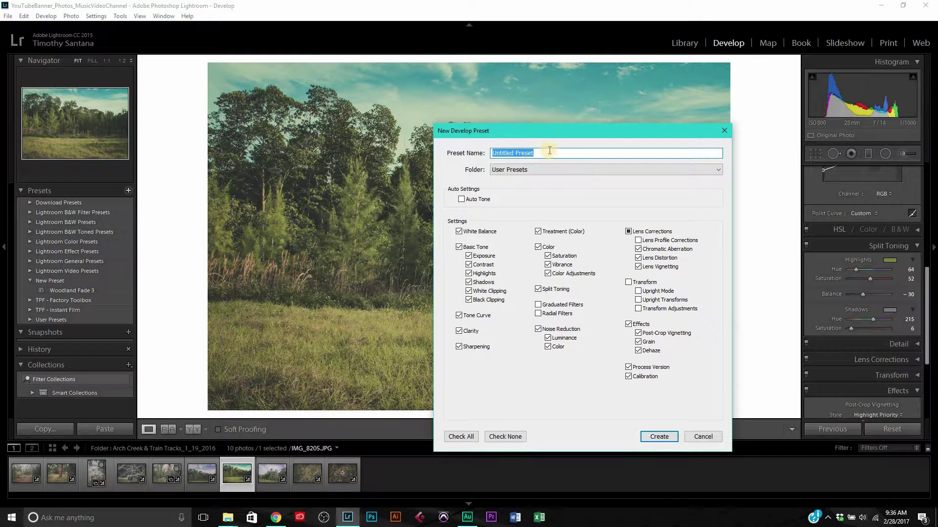
# Name the preset 'Crappy Preset', keep Vibrance included, and target the New Preset folder.
pyautogui.write('Crappy Preset')
pyautogui.click(548, 265)
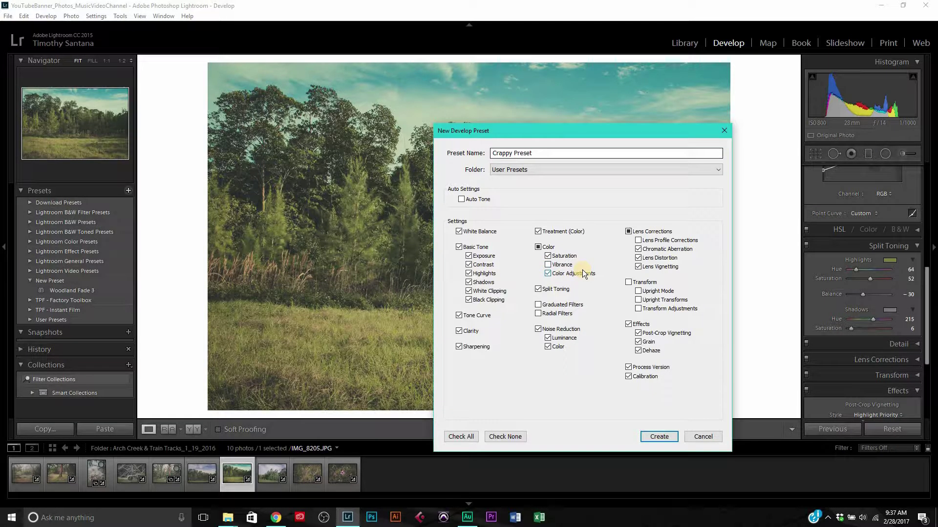
pyautogui.click(548, 266)
pyautogui.click(520, 169)
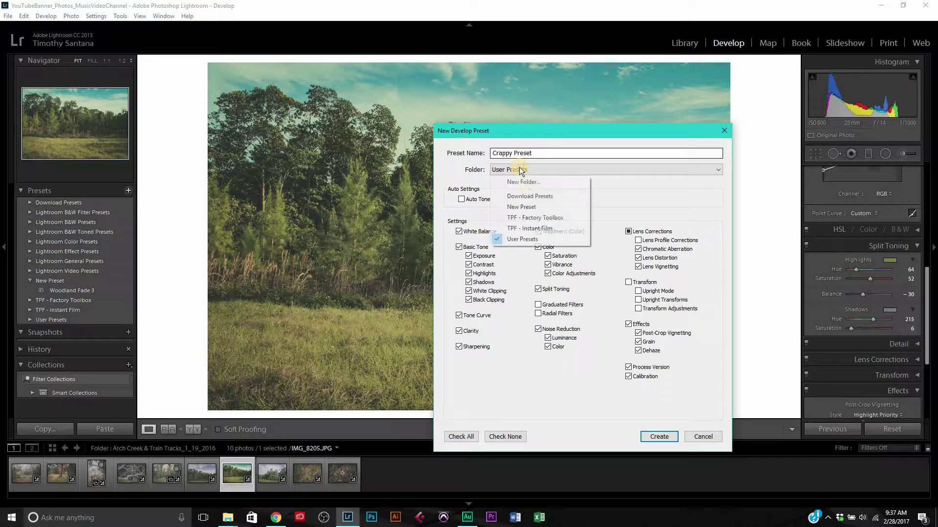
pyautogui.click(538, 206)
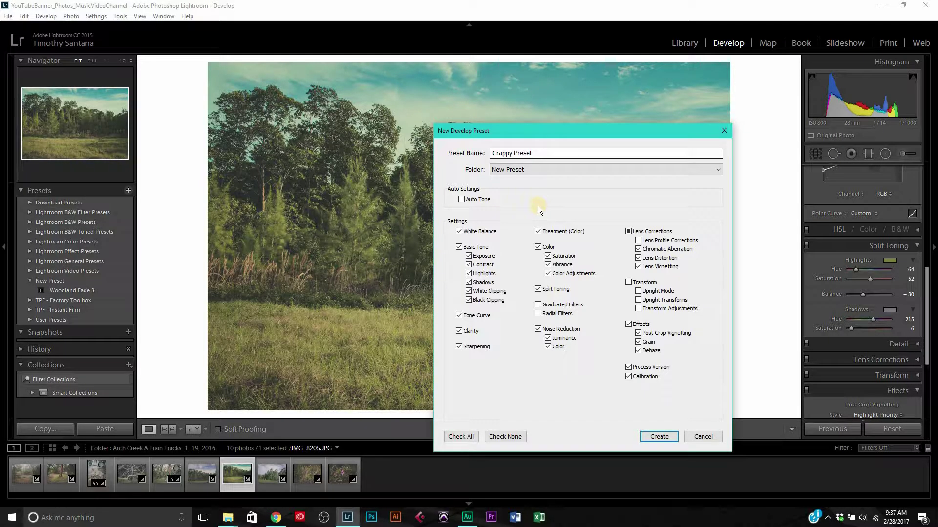
# Save Crappy Preset, apply it to IMG_8206, then return to the forest photo.
pyautogui.click(659, 436)
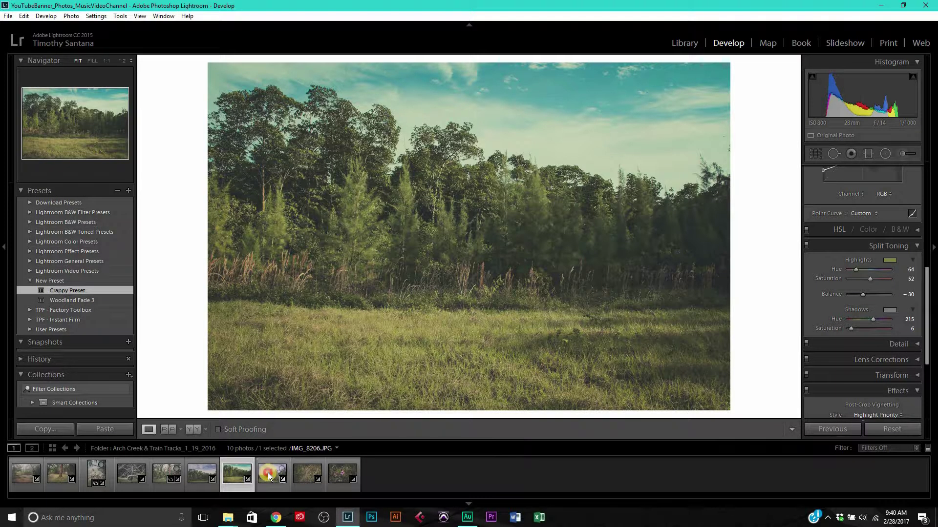
pyautogui.click(267, 473)
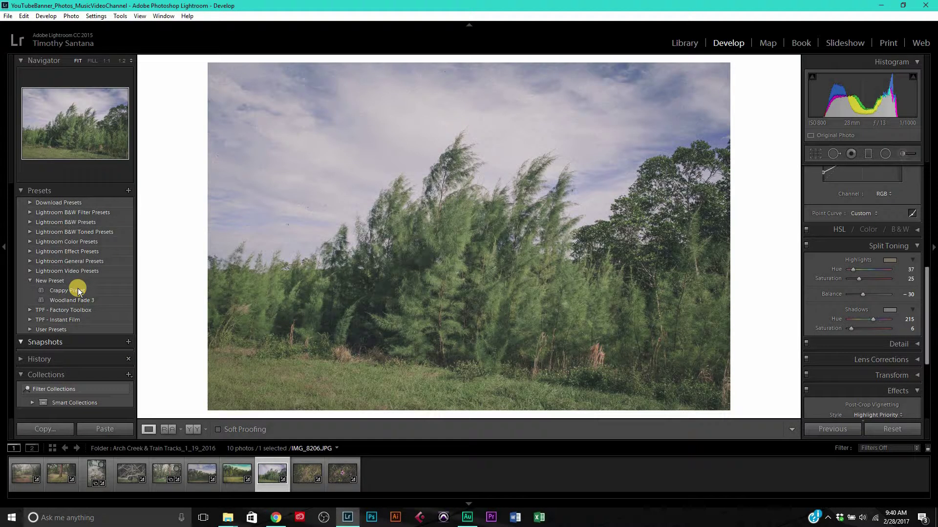
pyautogui.click(78, 291)
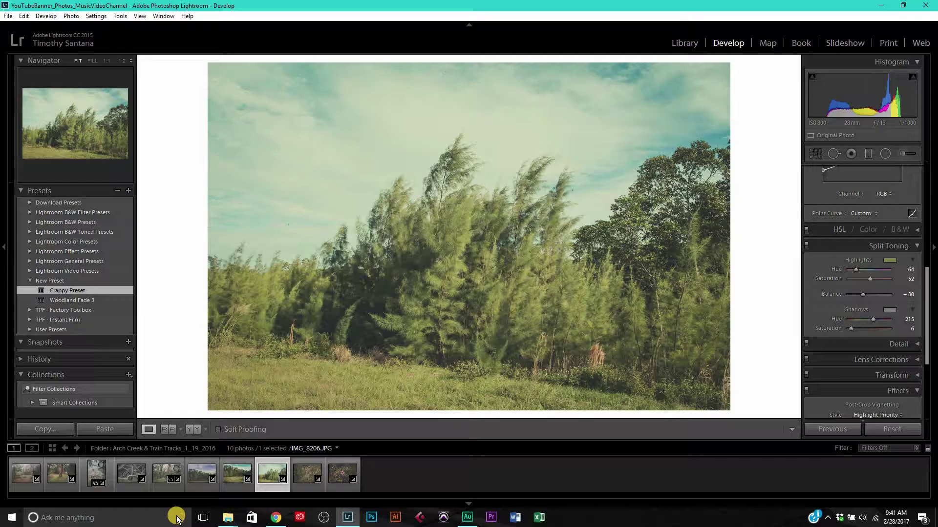
pyautogui.click(225, 486)
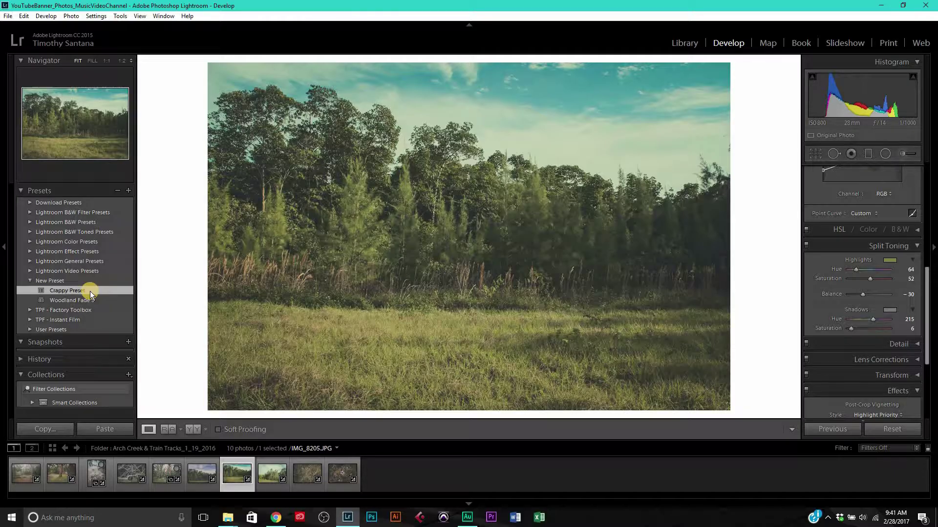
# Export Crappy Preset to the Desktop as Crappy Preset.lrtemplate and minimise Lightroom.
pyautogui.rightClick(89, 291)
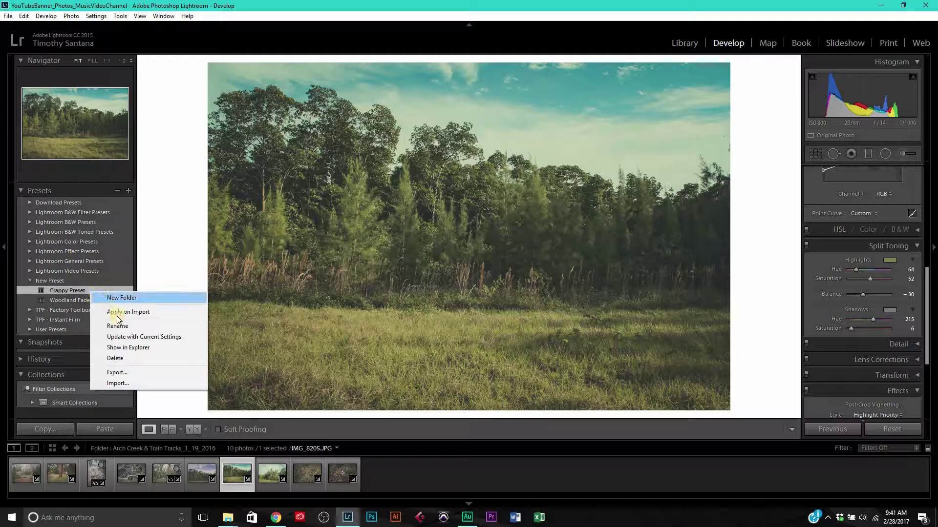
pyautogui.click(146, 373)
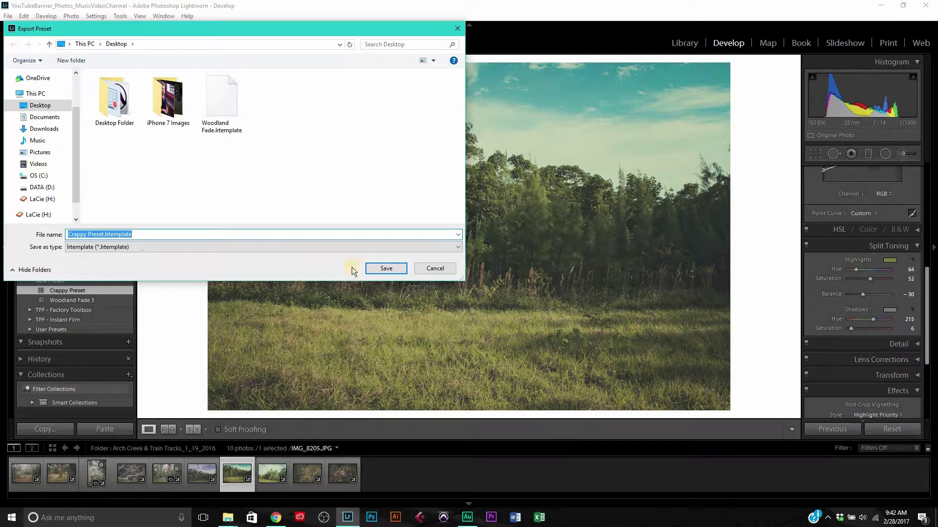
pyautogui.click(382, 267)
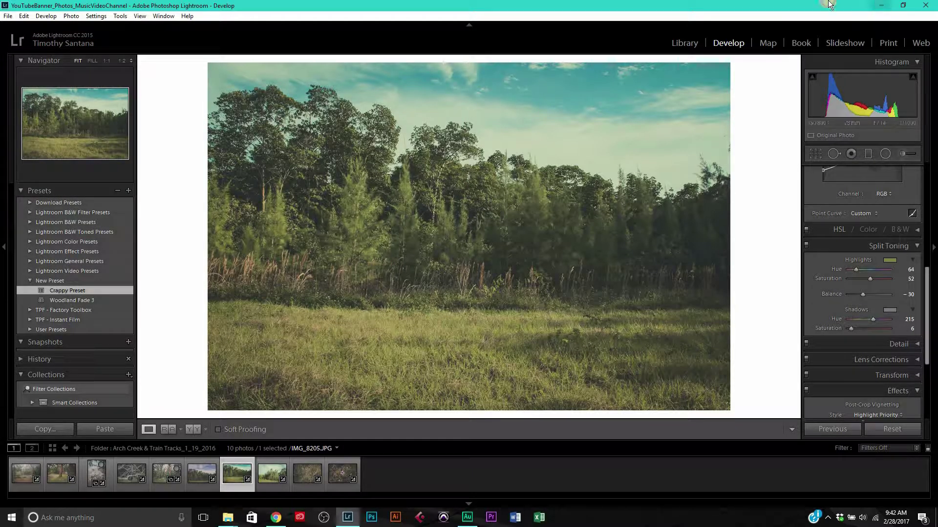
pyautogui.click(881, 5)
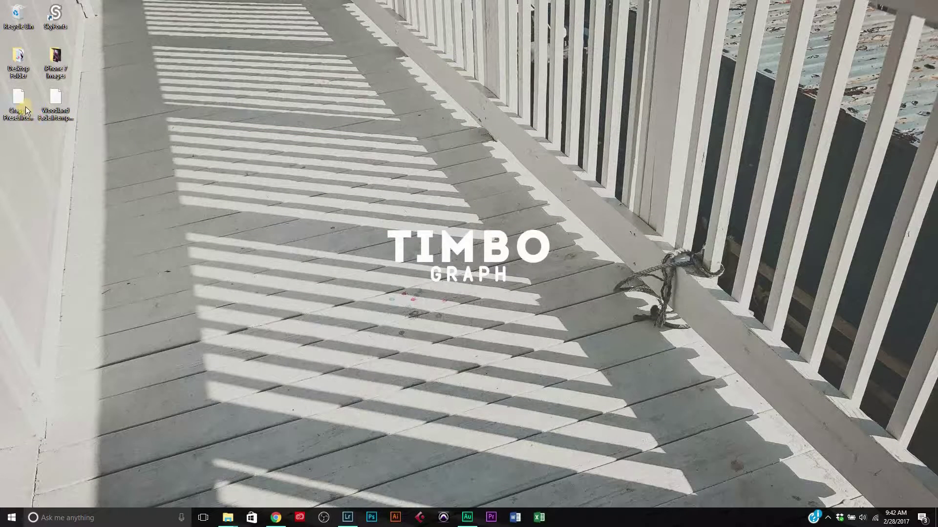
# Switch back to the Lightroom window with Alt+Tab.
pyautogui.hotkey('alt', 'Tab')
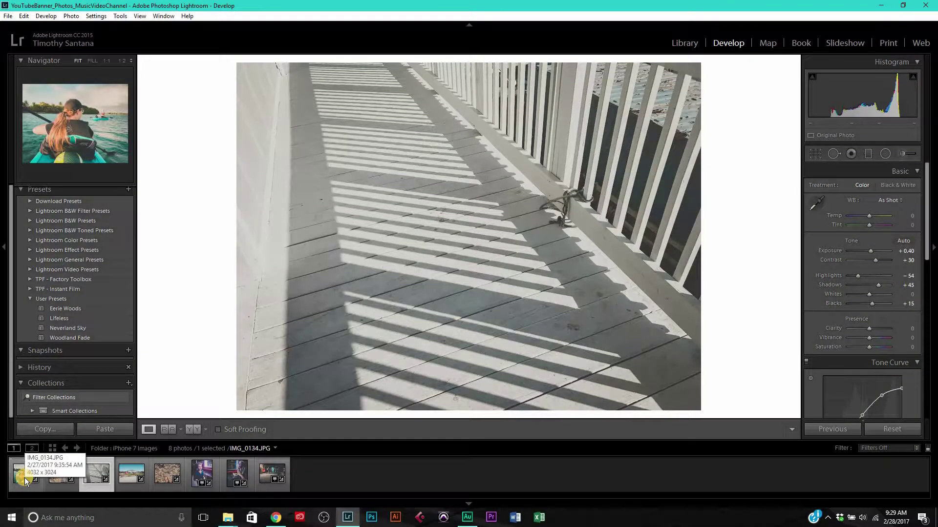
# View each iPhone 7 Images photo in turn, from the kayak shot to the last one.
pyautogui.click(24, 477)
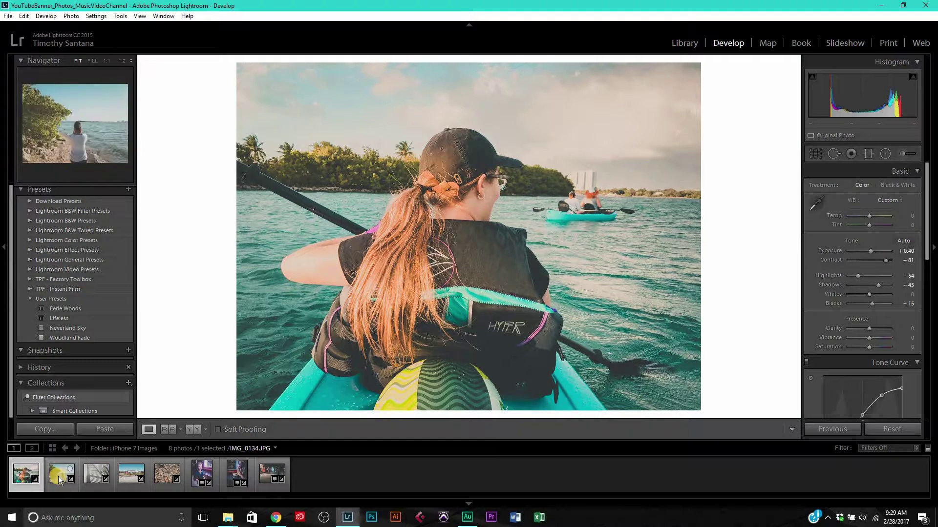
pyautogui.click(57, 476)
pyautogui.click(92, 481)
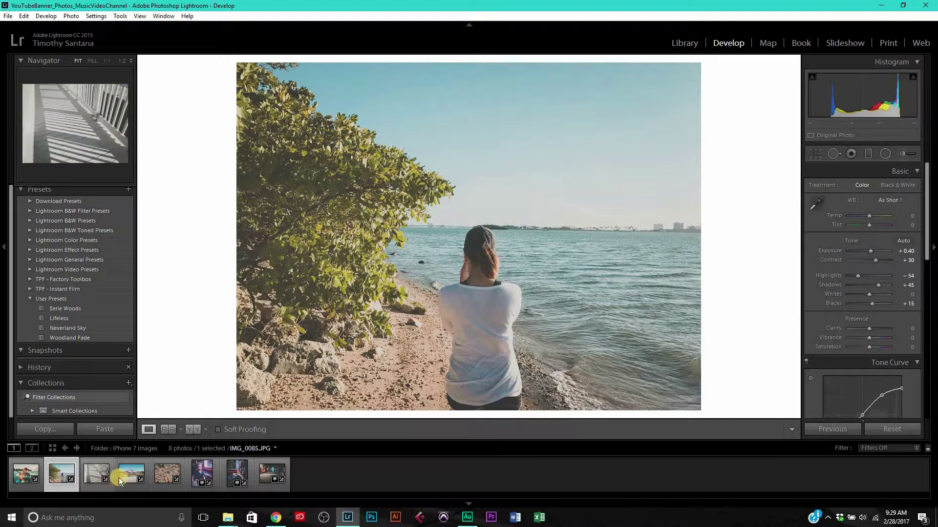
pyautogui.click(172, 479)
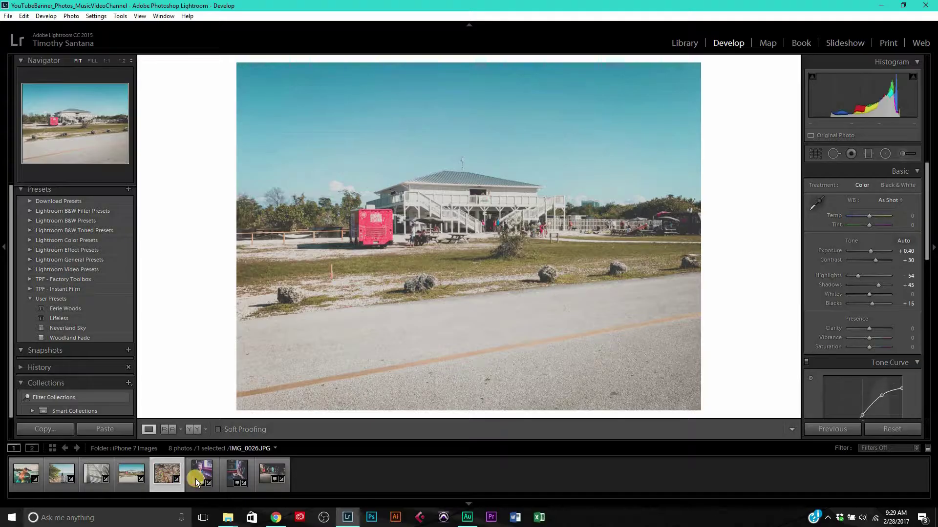
pyautogui.click(234, 476)
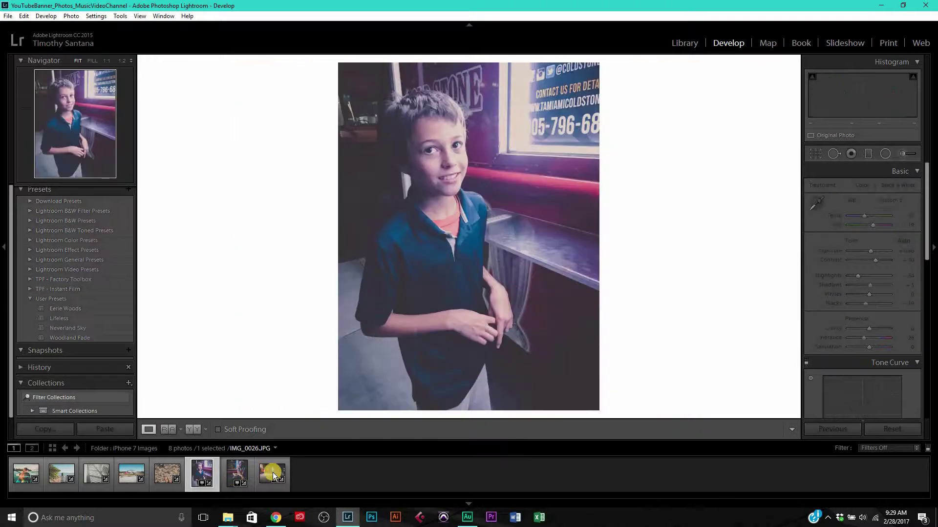
pyautogui.click(267, 476)
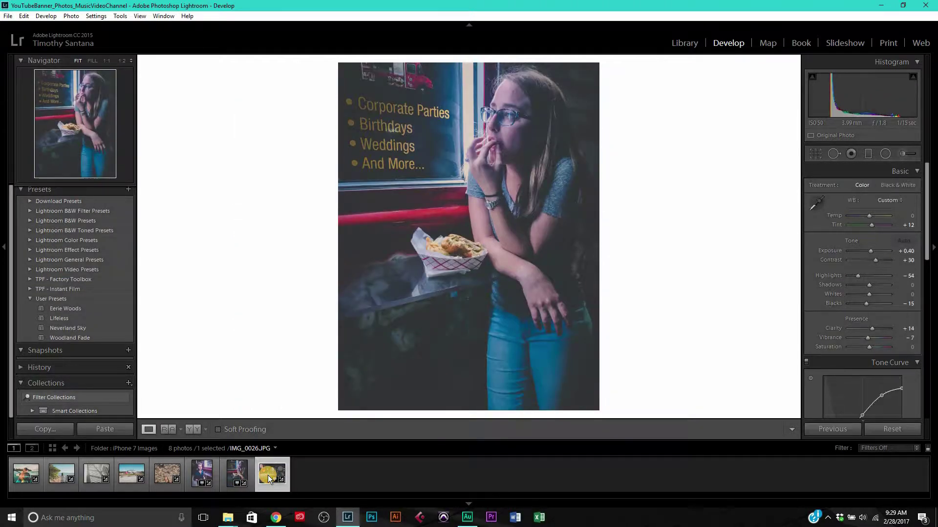